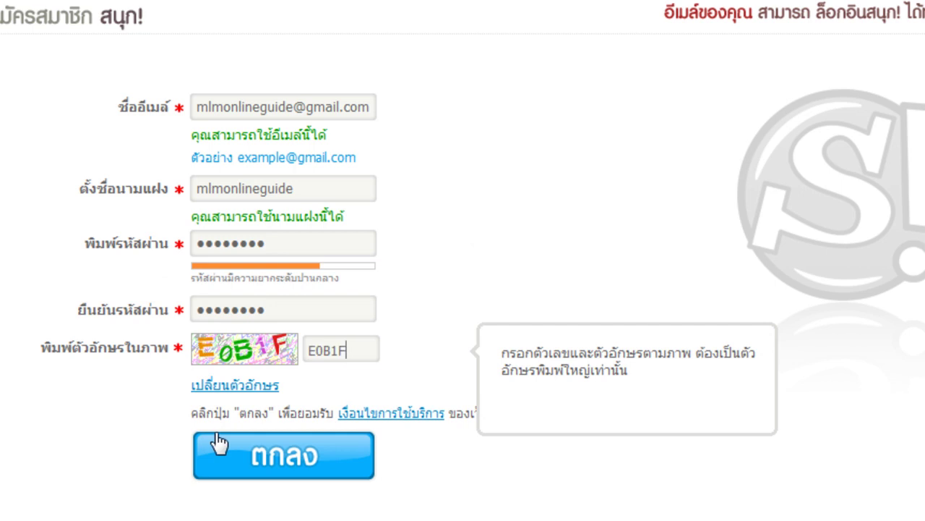
Step: Submit the completed Sanook membership registration and verify the account through the link in the confirmation e-mail from sanook
left_click(277, 456)
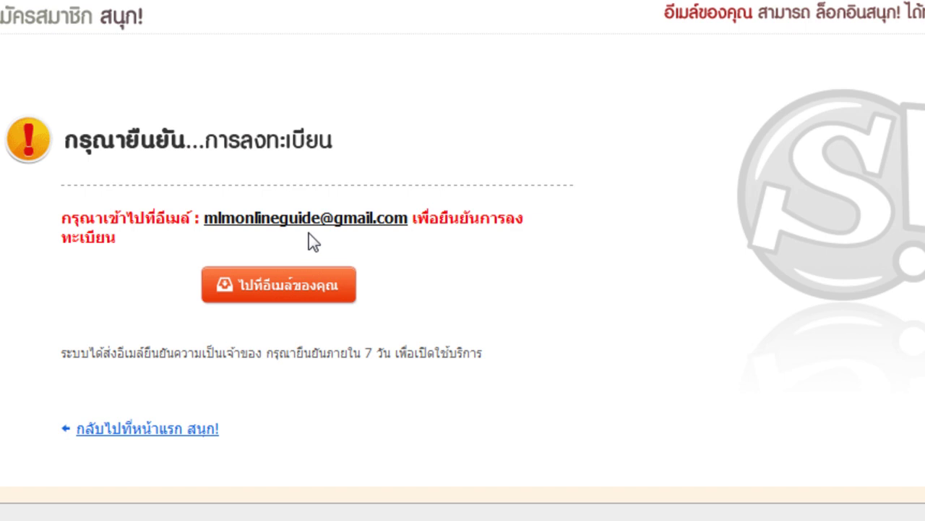
left_click(307, 291)
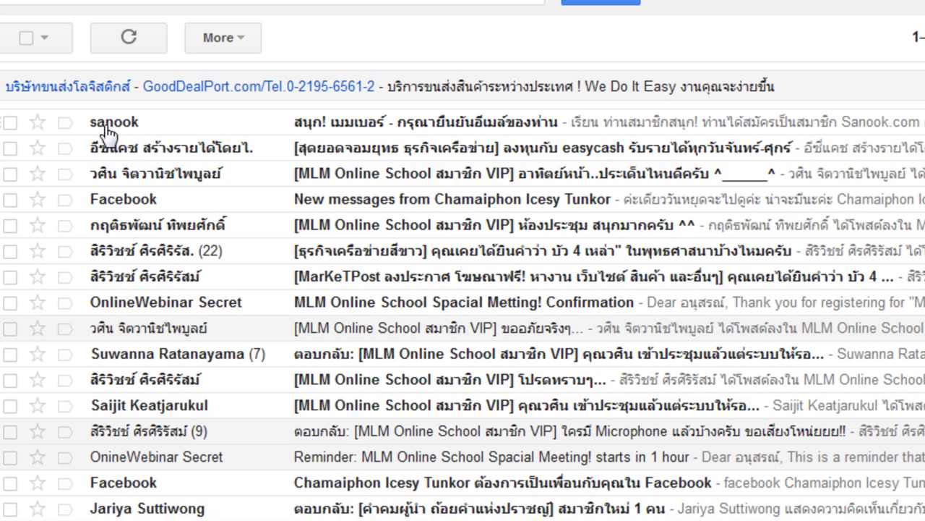
mouse_move(107, 133)
left_click(463, 132)
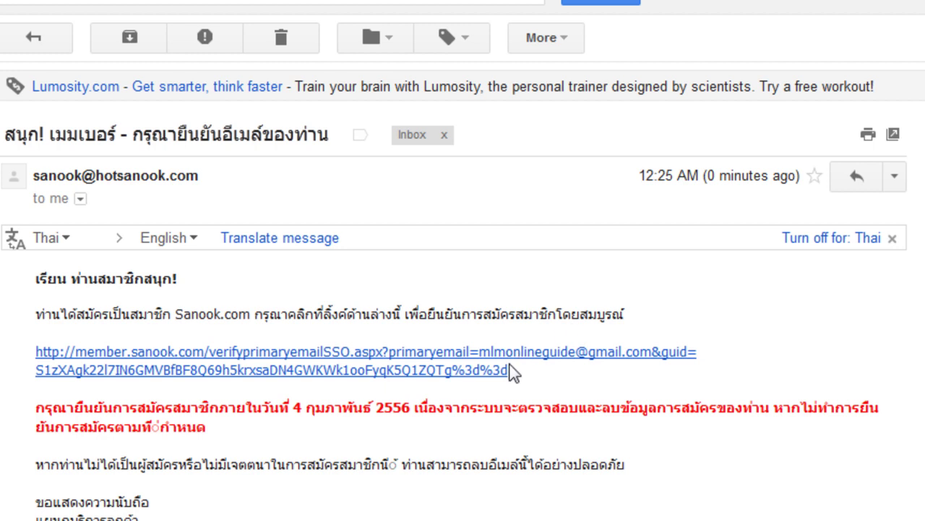
left_click(447, 365)
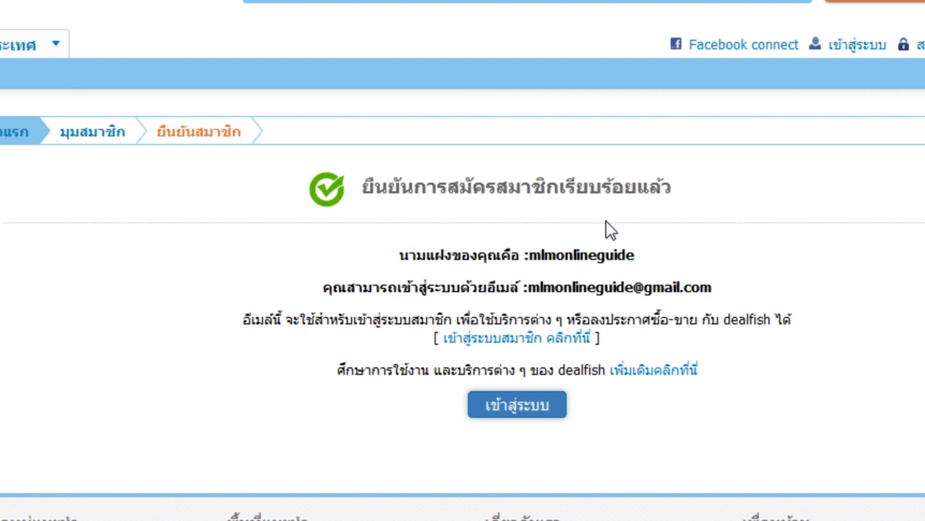
Step: Log in to dealfish with the registered e-mail address and the account password
left_click(537, 422)
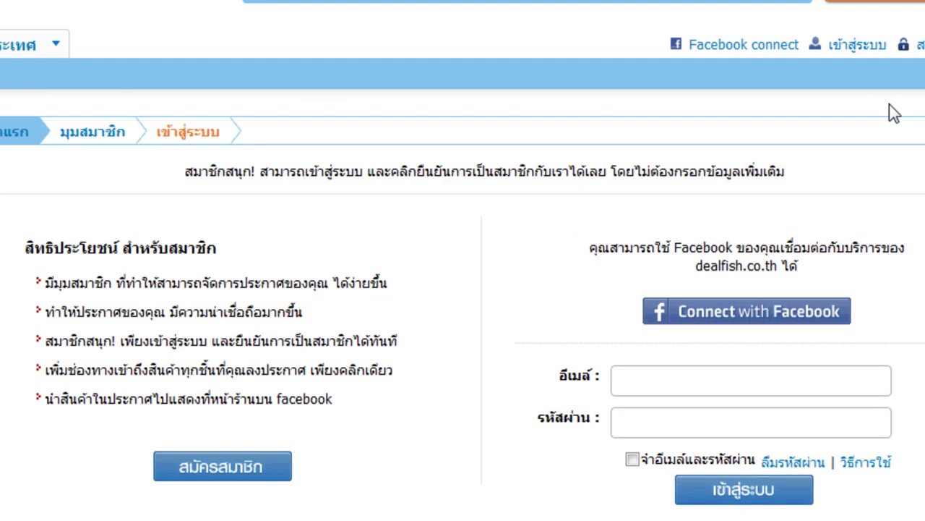
left_click(855, 48)
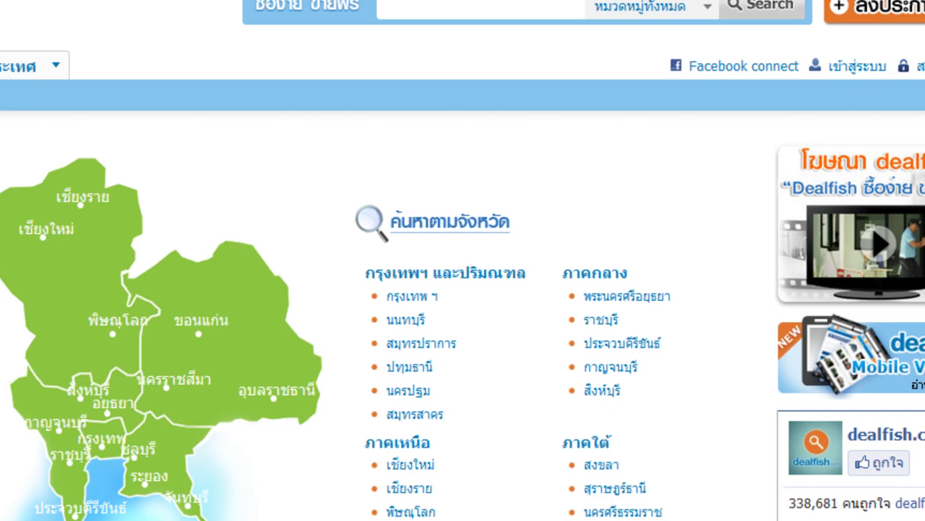
left_click(864, 67)
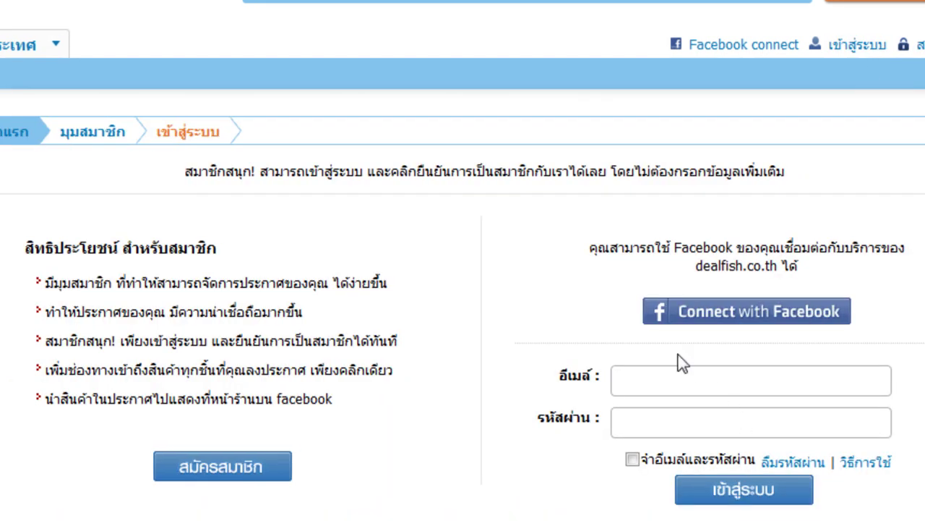
left_click(713, 384)
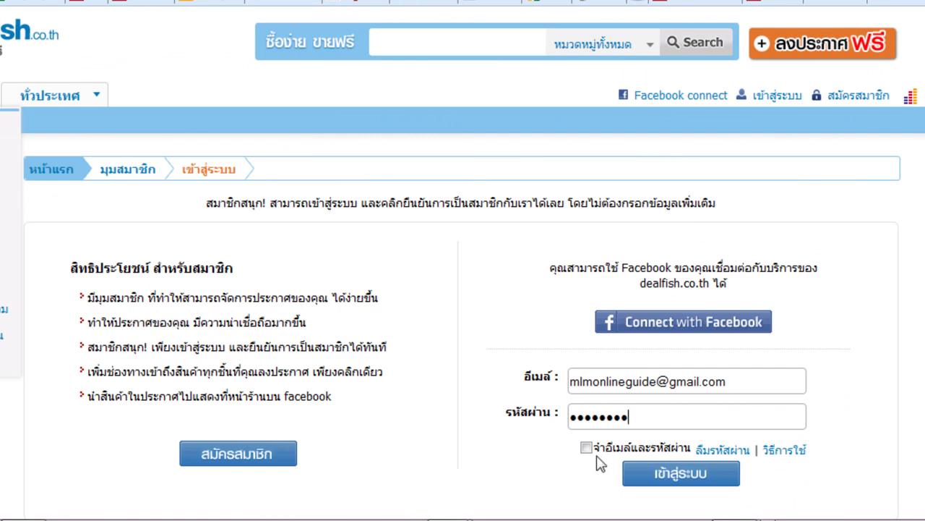
left_click(667, 490)
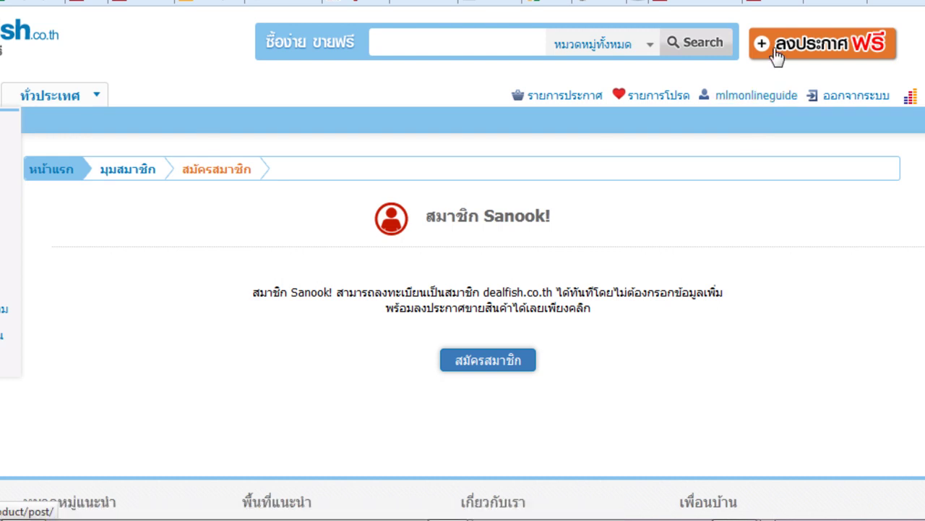
Step: Start a free listing as บุคคลทั่วไป in main category ธุรกิจ, subcategory ขายตรง, with the purpose set to ขาย
left_click(776, 56)
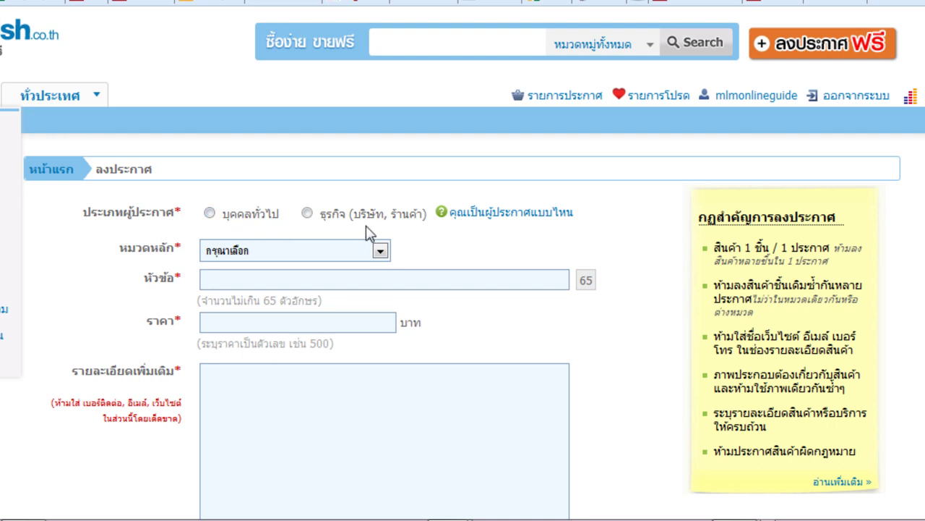
left_click(210, 213)
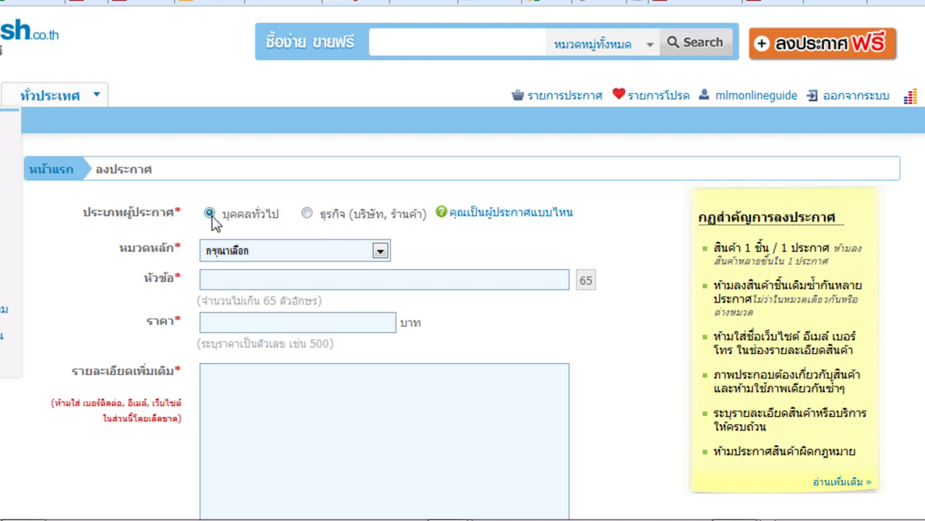
left_click(380, 252)
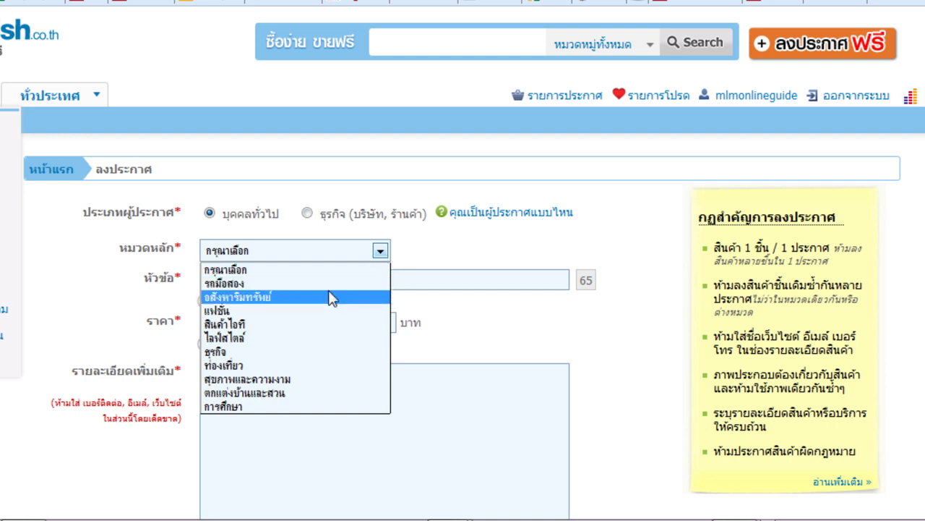
left_click(288, 352)
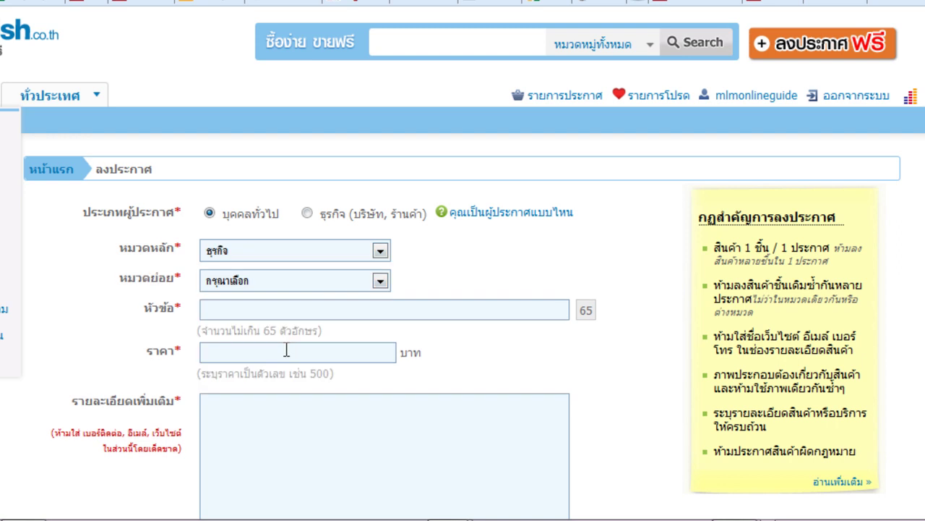
left_click(380, 282)
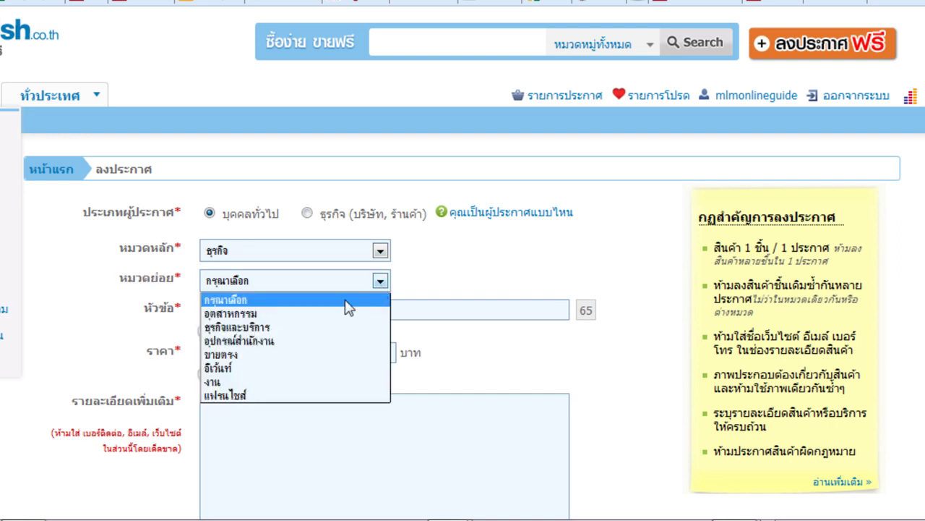
left_click(282, 355)
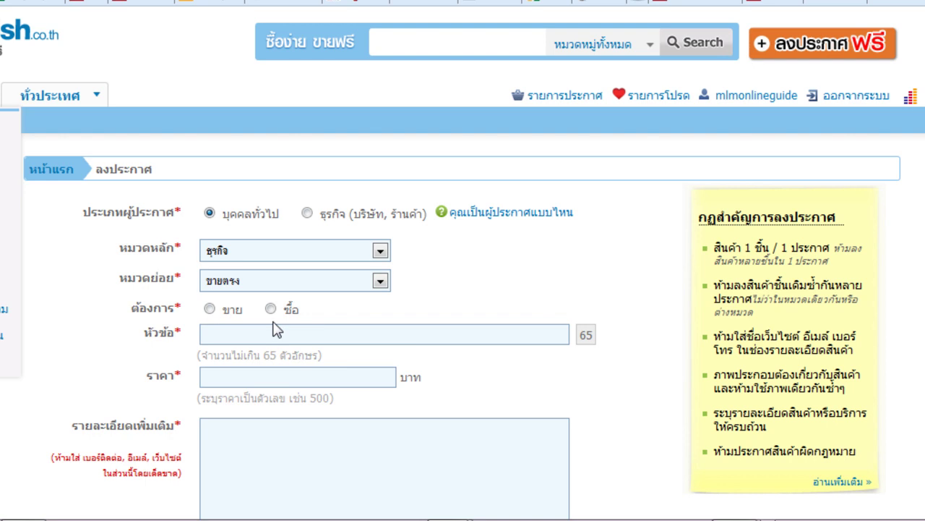
left_click(209, 310)
Step: Title the listing "เรียนวิชาสร้างธุรกิจเครือข่าย ด้วย Attraction Marketing" and set its price to 1,497 baht
left_click(311, 334)
type("เรียนวิชาสร้างธุรกิจเครือข่าย MLM เงินล้าน ที่อัพไลน์คุณไม่รู้")
left_click_drag(325, 334, 475, 333)
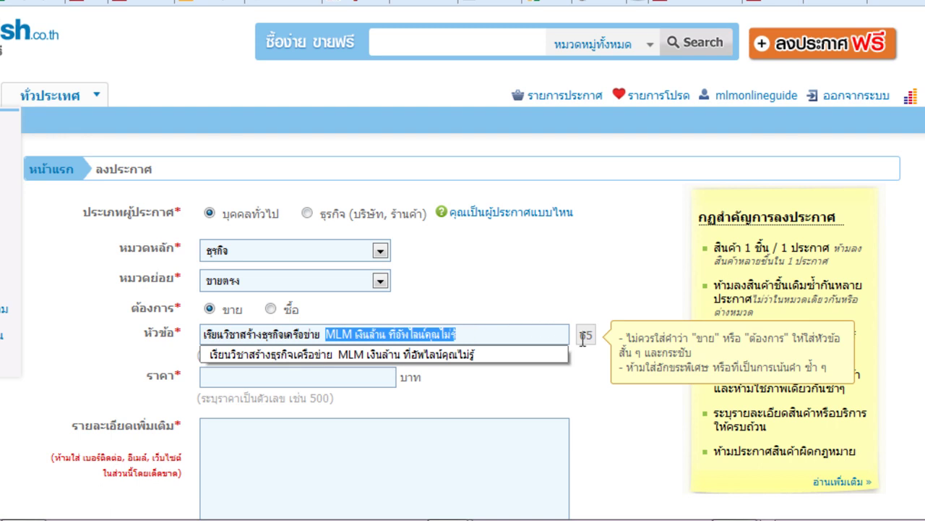
type("ด้วย Attraction Marketing")
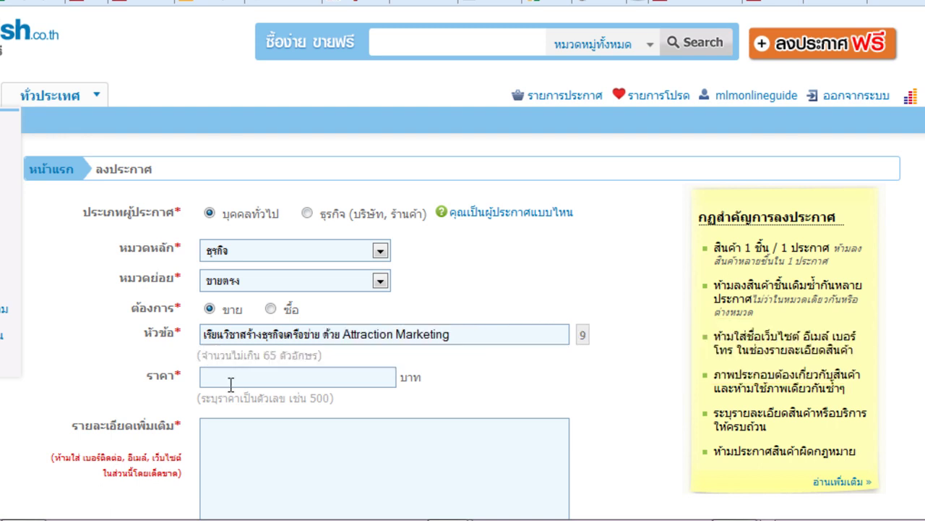
left_click(232, 382)
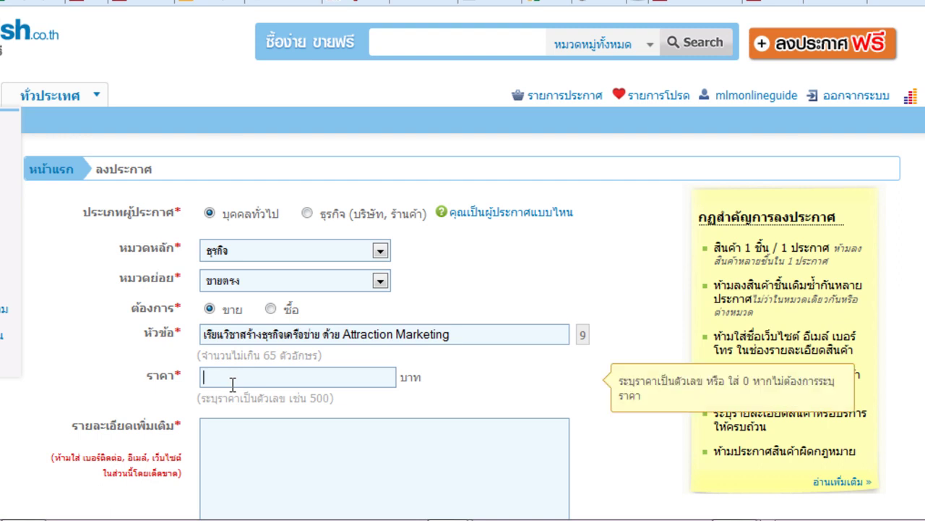
type("1,497")
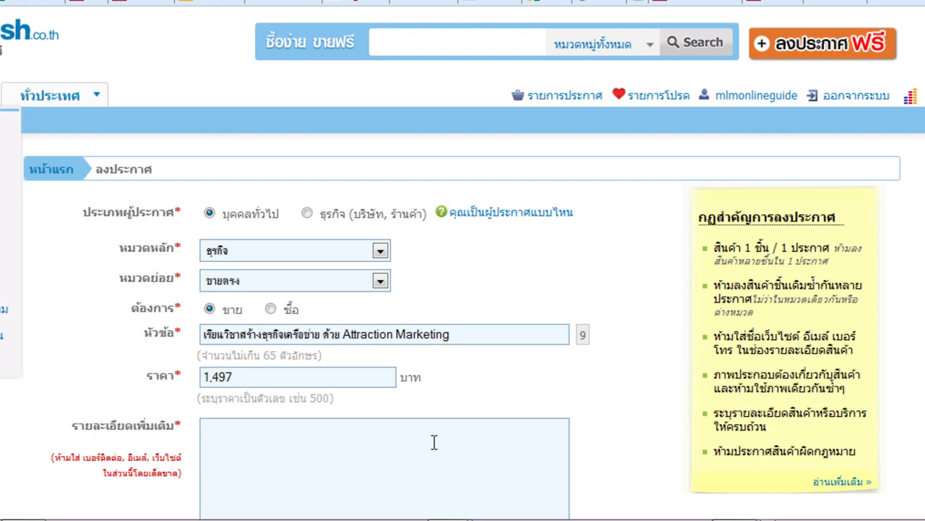
Step: Copy the entire prepared ad text from the open text document and paste it into the listing's additional details
scroll(433, 442, "down", 3)
left_click(421, 383)
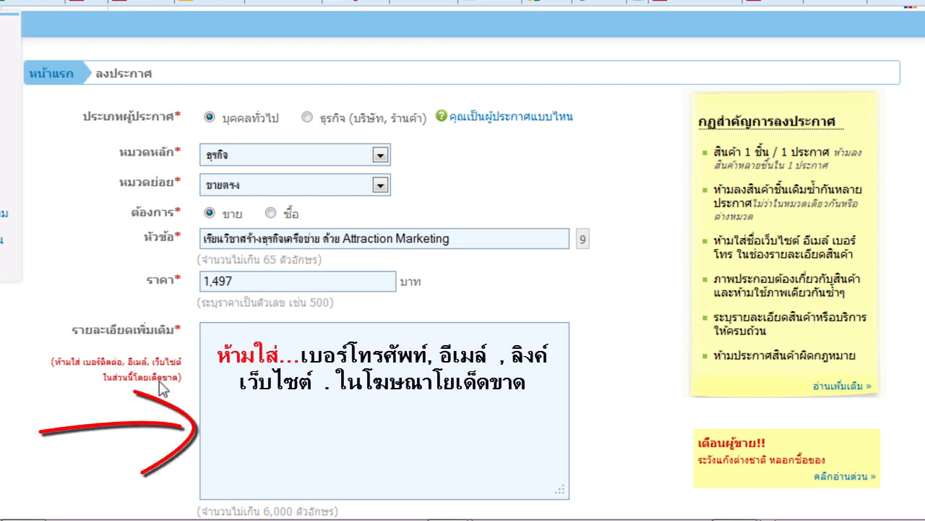
mouse_move(595, 514)
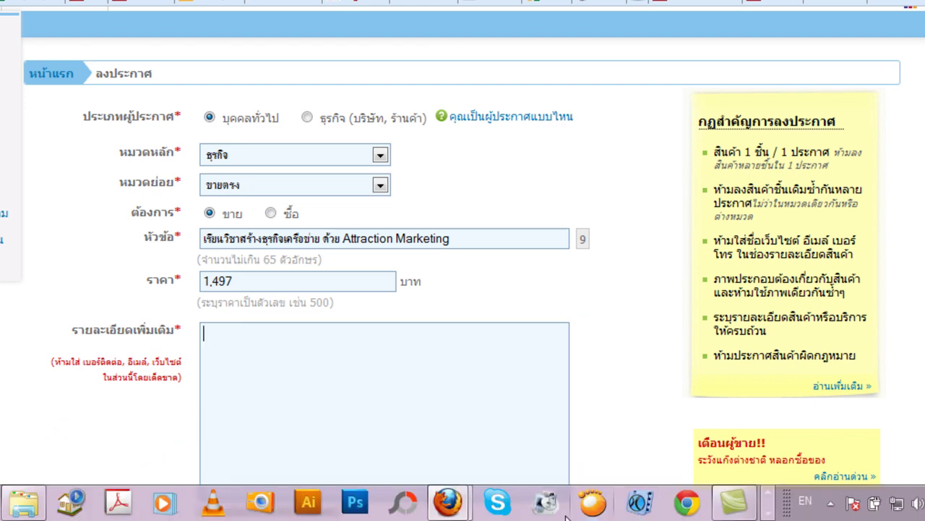
left_click(352, 394)
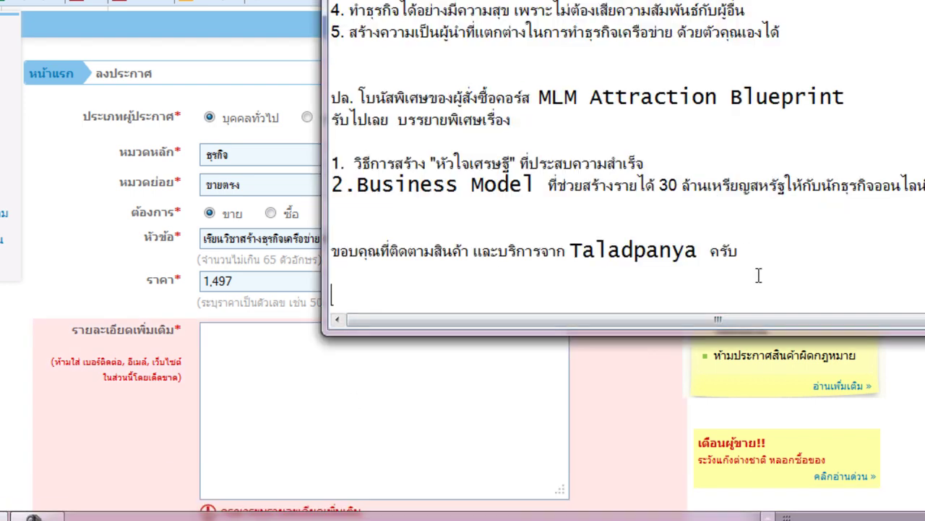
key("ctrl+a")
key("ctrl+c")
left_click(410, 346)
key("ctrl+v")
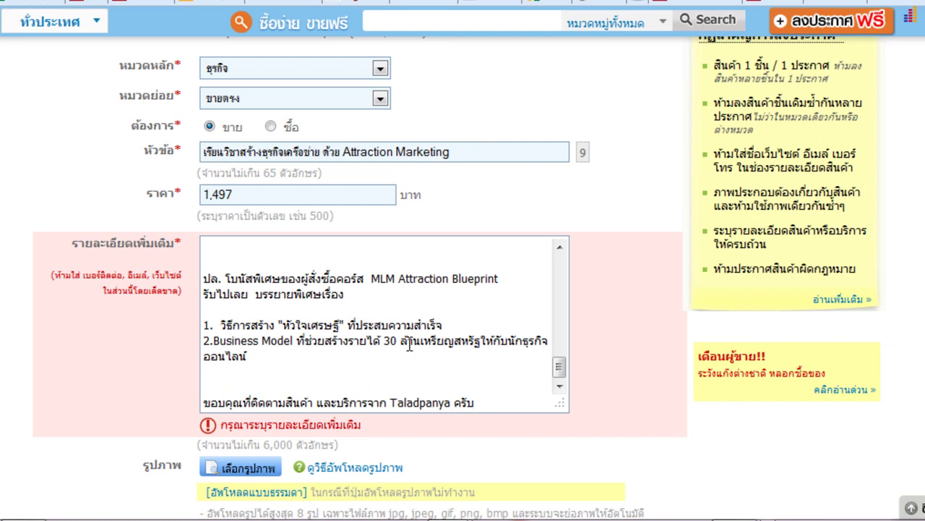
Step: Remove the line break before "ผ่านคอร์สเรียนออนไลน์" in the first paragraph of the description and review the remaining text
scroll(410, 345, "up", 6)
scroll(413, 342, "down", 3)
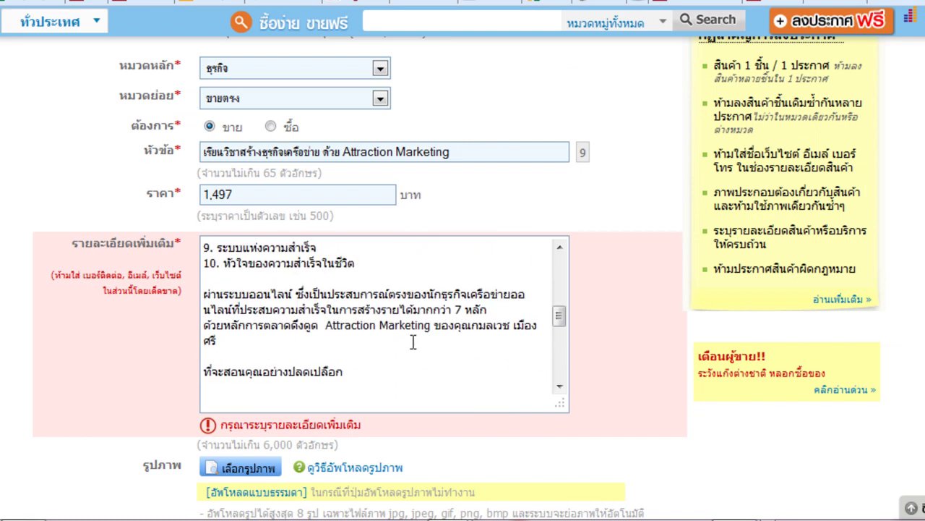
scroll(413, 342, "up", 10)
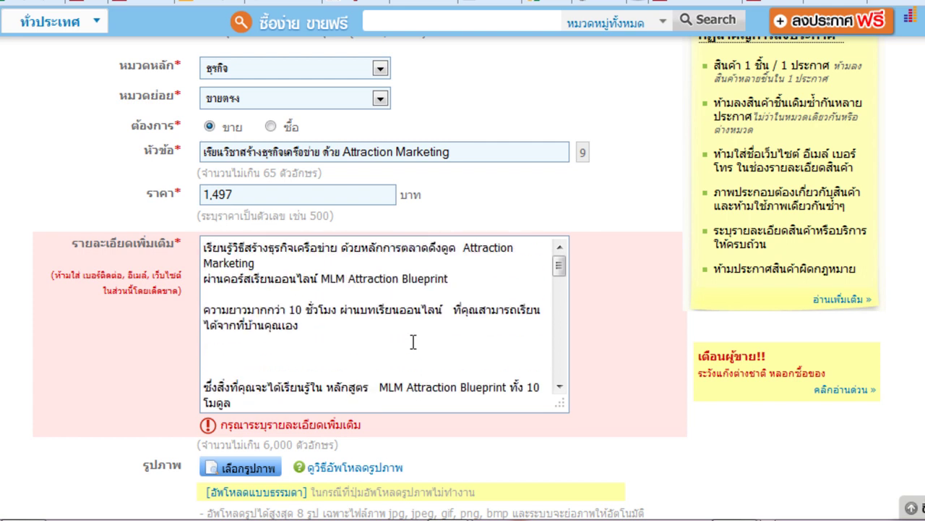
left_click(326, 265)
key("Delete")
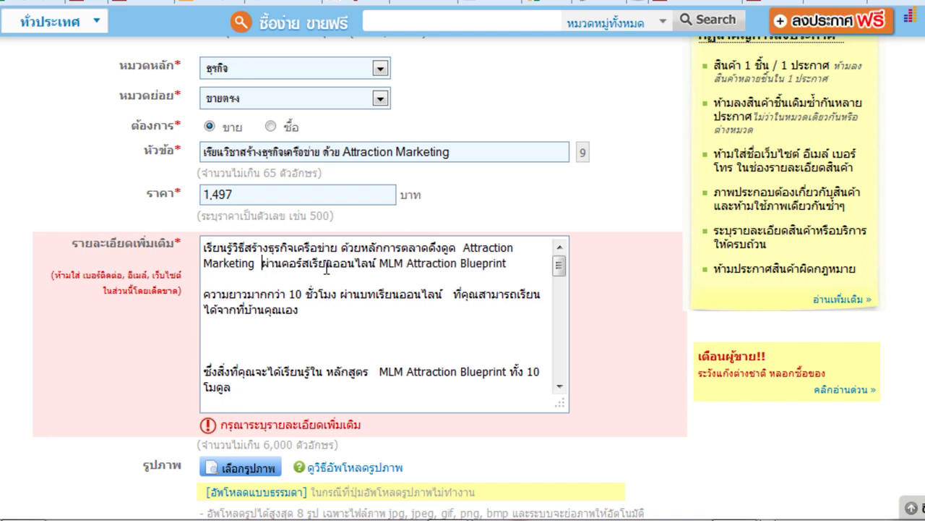
scroll(326, 268, "up", 3)
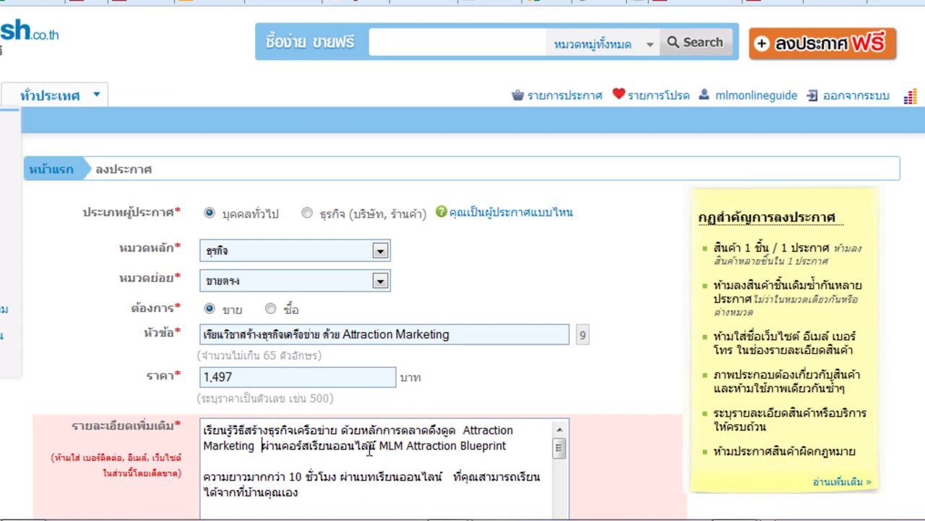
scroll(370, 449, "down", 3)
scroll(610, 426, "down", 3)
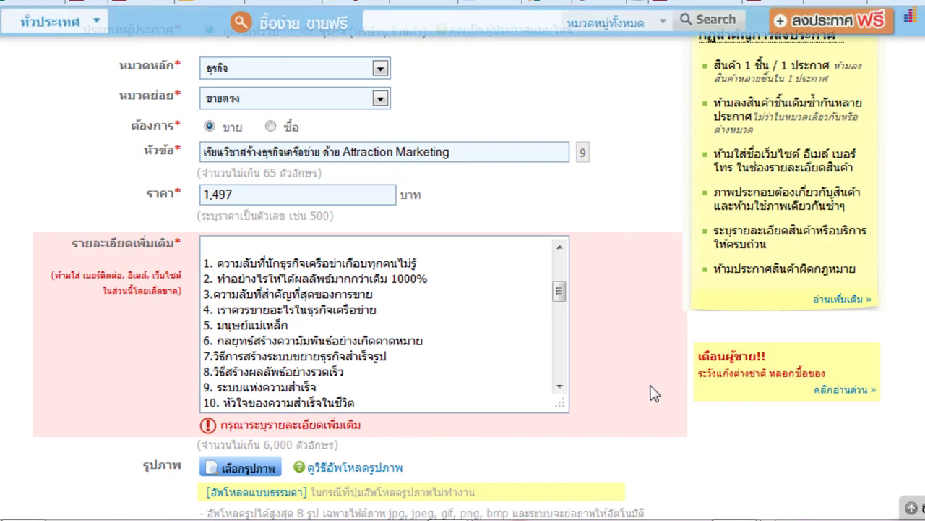
Step: Switch to the standard picture upload and add a product image as the main picture and a portrait photo as the second
scroll(660, 384, "down", 2)
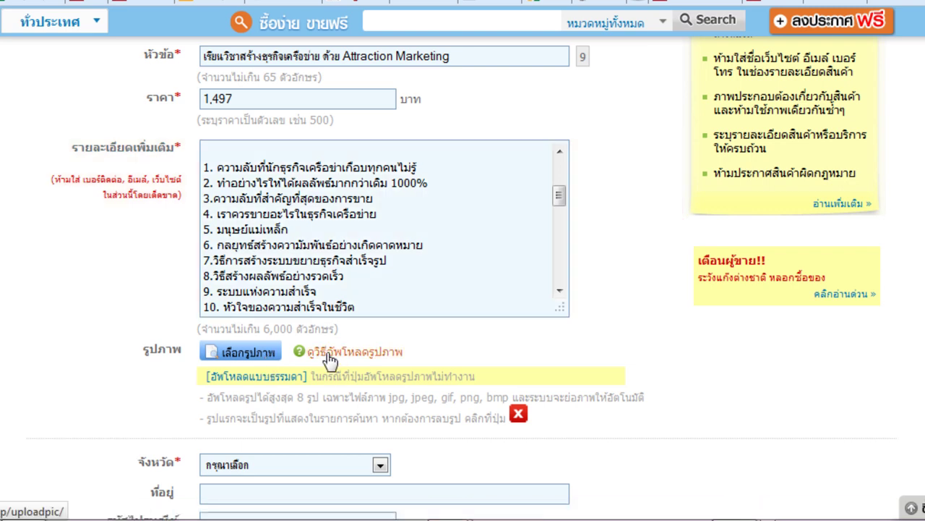
left_click(289, 381)
scroll(314, 383, "down", 2)
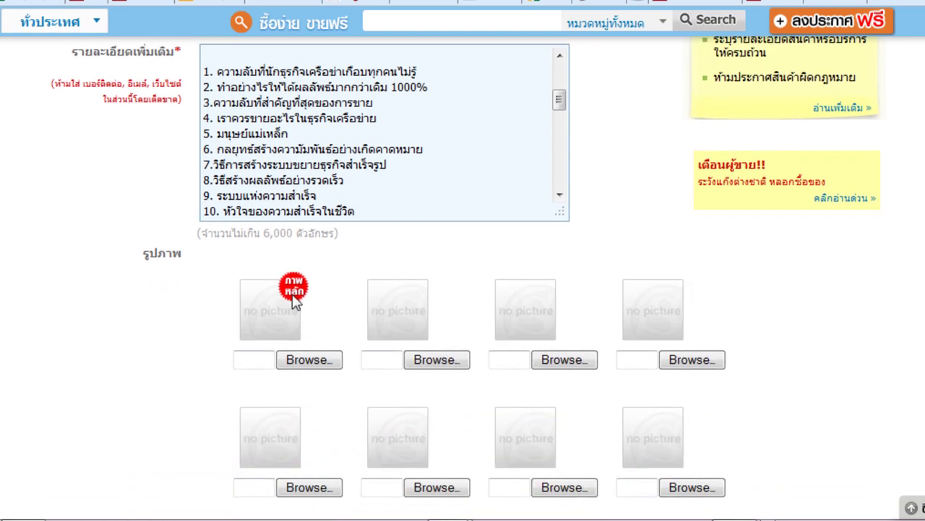
left_click(307, 361)
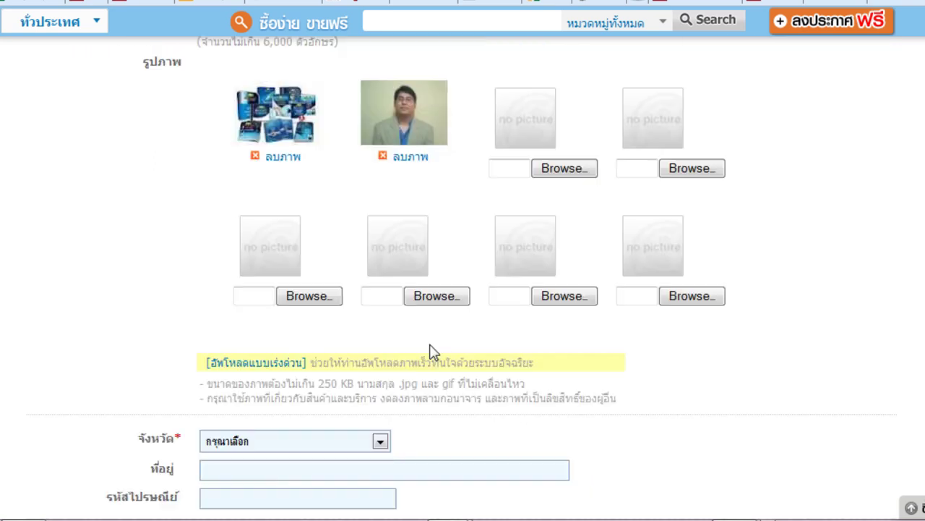
scroll(430, 351, "up", 2)
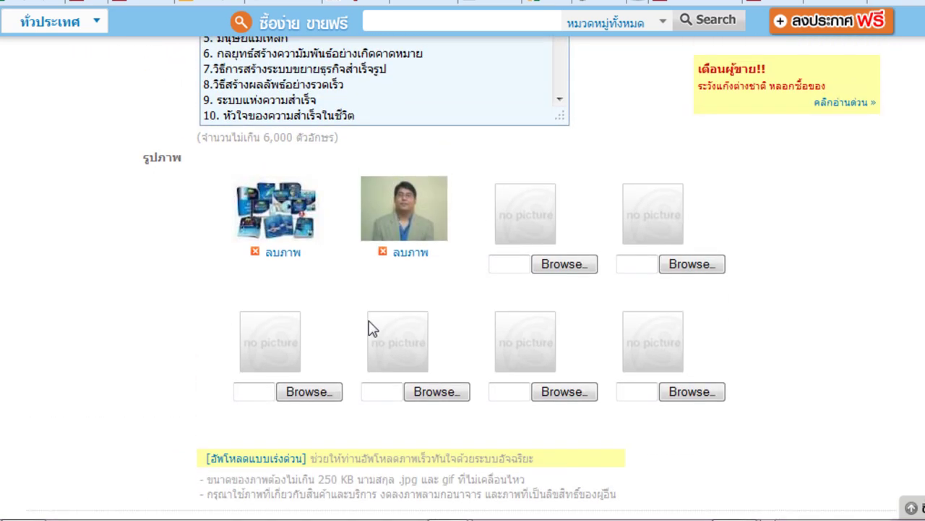
scroll(370, 326, "up", 2)
Step: Set the listing's province to กรุงเทพมหานคร, choose the advertiser's district, and fill in the street address and postal code
scroll(372, 326, "down", 8)
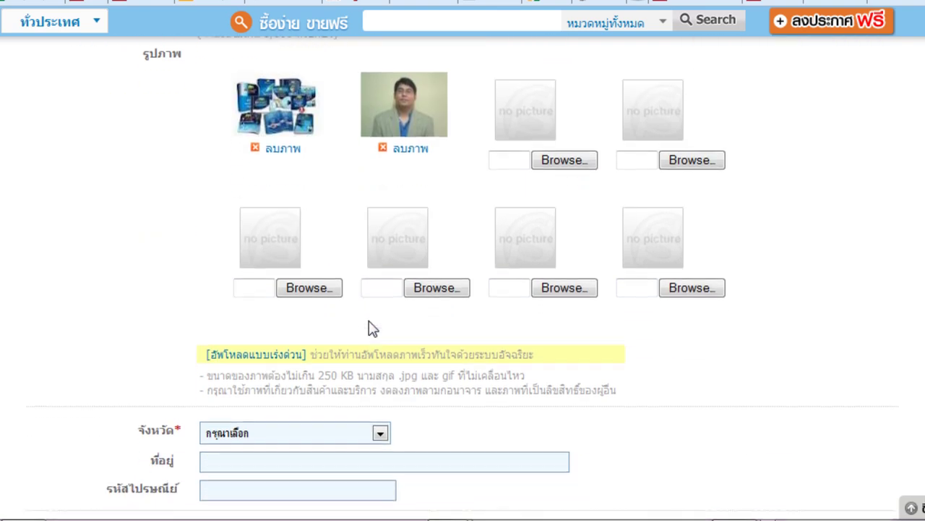
left_click(323, 250)
left_click(324, 282)
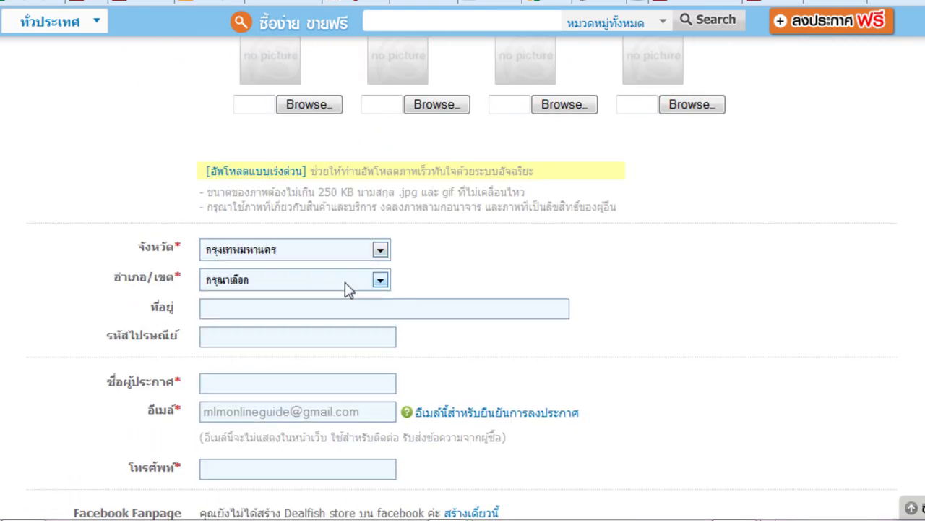
left_click(380, 280)
left_click(290, 128)
left_click(257, 307)
type("ถ.อโศก-ดินแดง")
key("Tab")
type("10400")
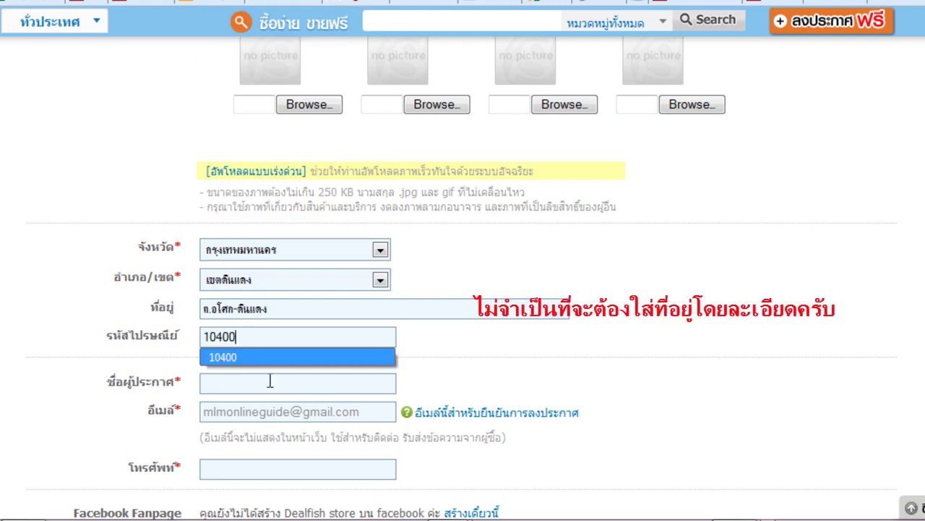
Step: Fill in the advertiser's full name and contact phone number in the listing
left_click(266, 383)
type("อ")
left_click(259, 399)
scroll(257, 401, "down", 2)
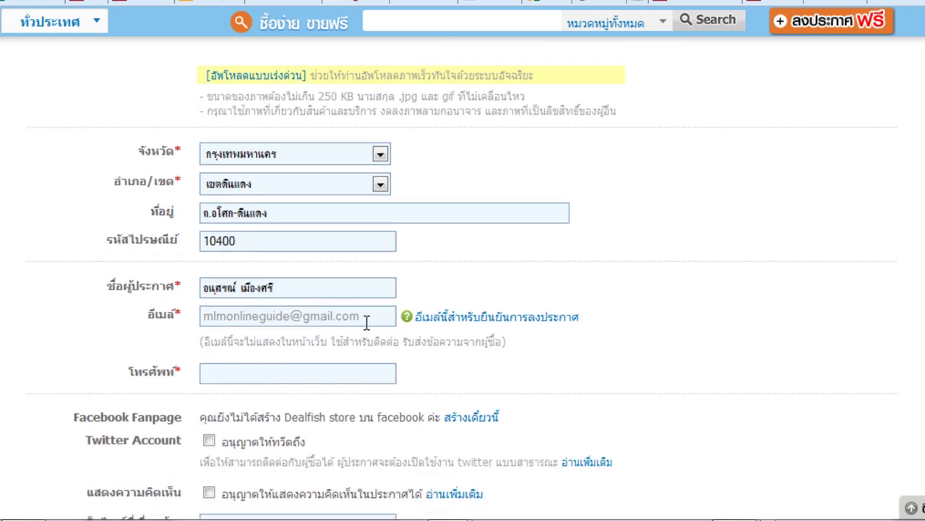
left_click(358, 374)
key("ctrl+v")
scroll(360, 374, "down", 3)
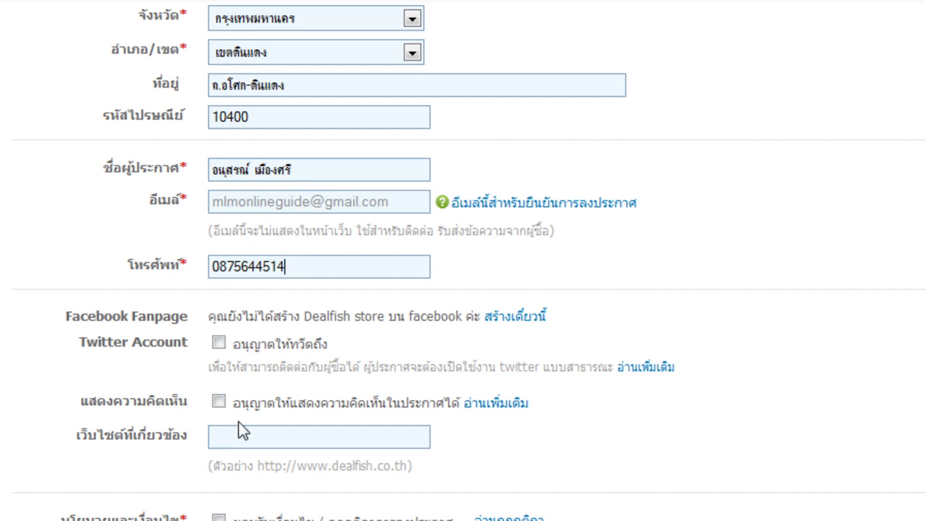
scroll(261, 404, "down", 3)
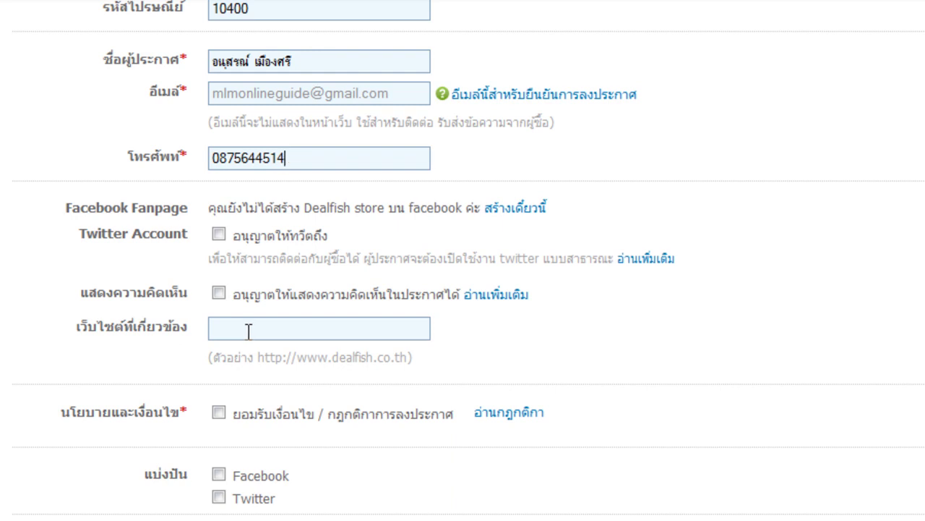
left_click(248, 331)
key("ctrl+v")
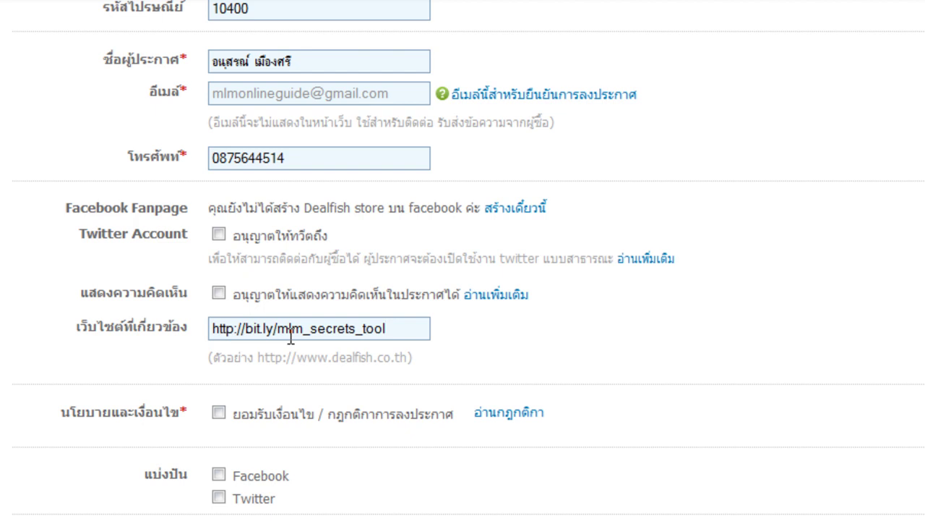
left_click(219, 413)
scroll(239, 416, "down", 5)
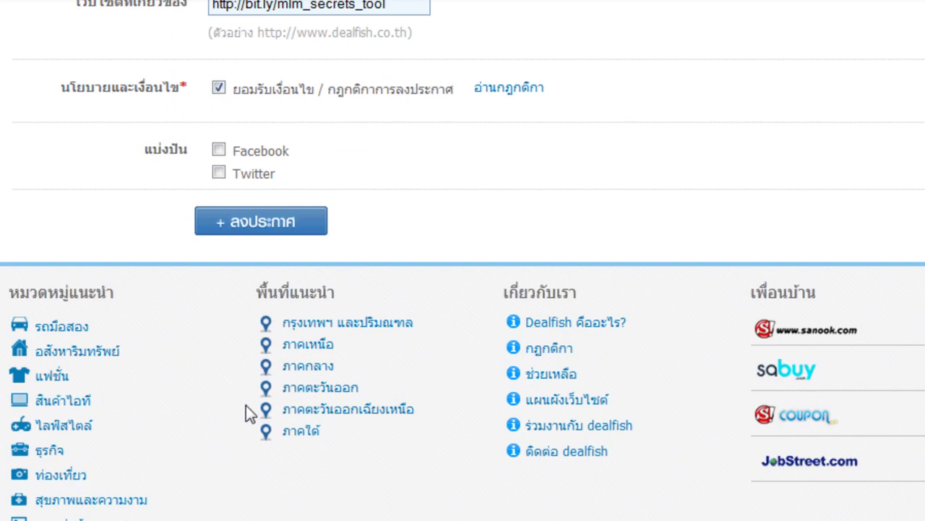
Step: Enable sharing the ad to Facebook and authorize Dealfish.co.th to log in, post, and access the news feed
left_click(219, 151)
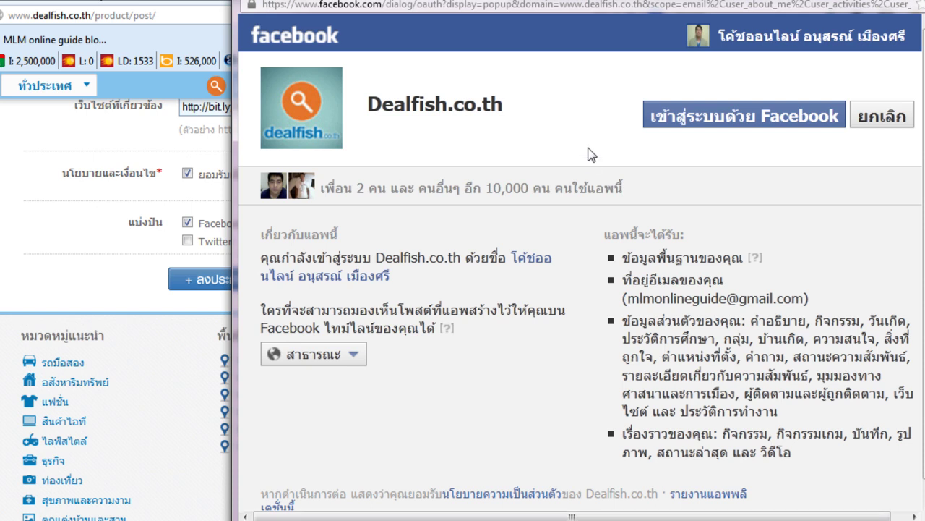
left_click(745, 124)
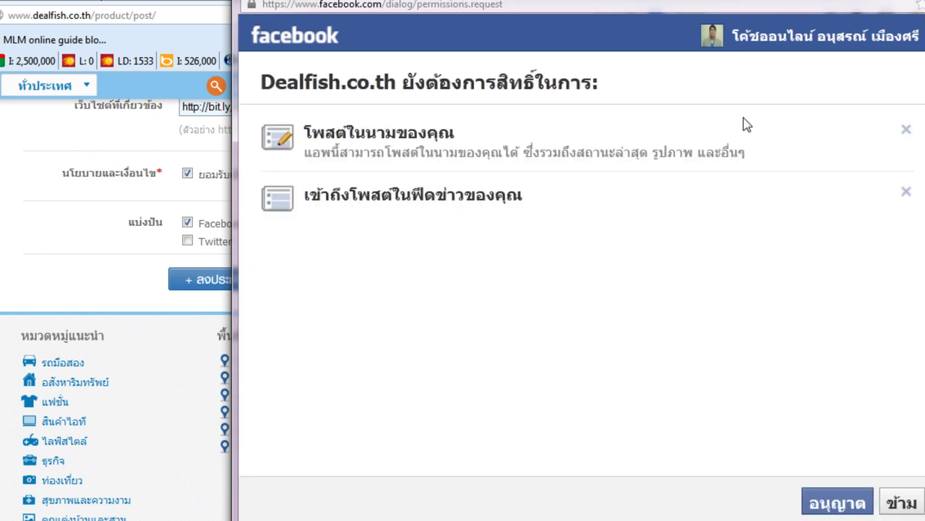
left_click(838, 503)
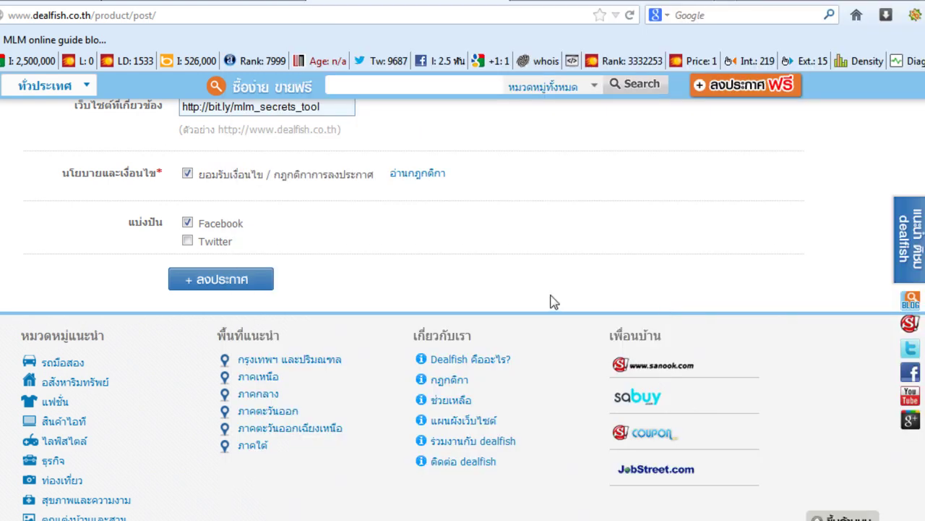
Step: Create a Facebook store page tab for the listing account and add Dealfish Store to the advertiser's Facebook page
scroll(483, 293, "up", 3)
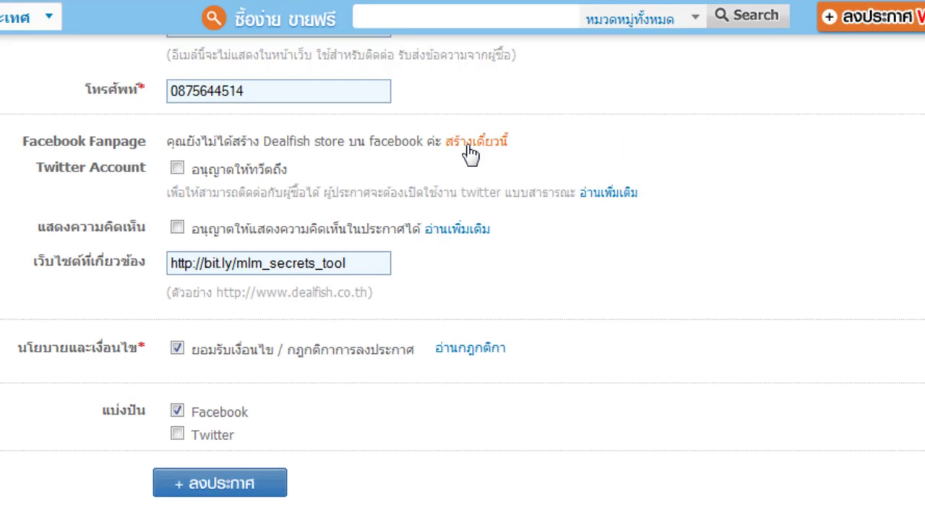
left_click(468, 147)
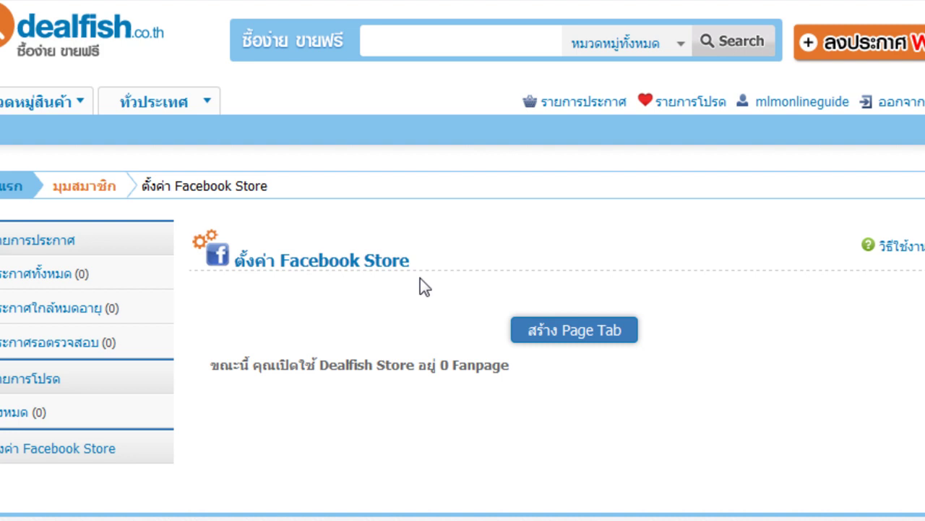
left_click(579, 340)
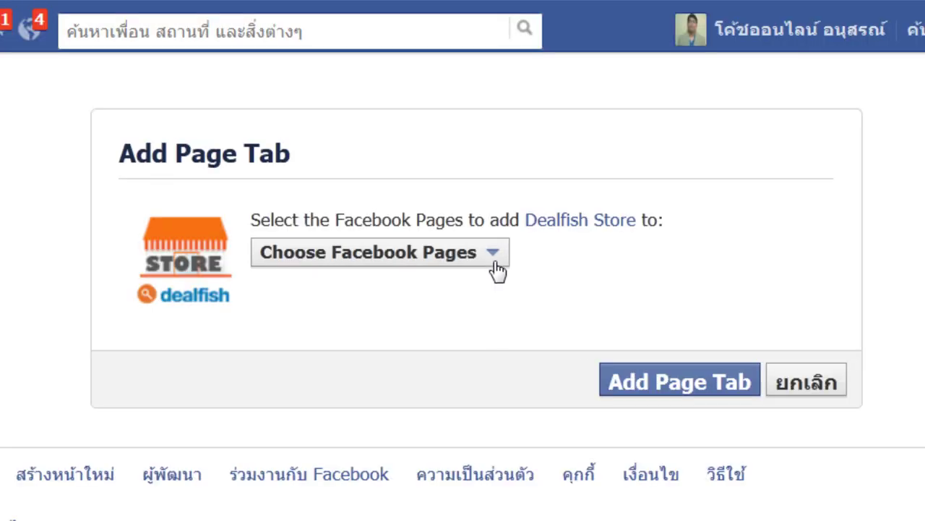
left_click(499, 264)
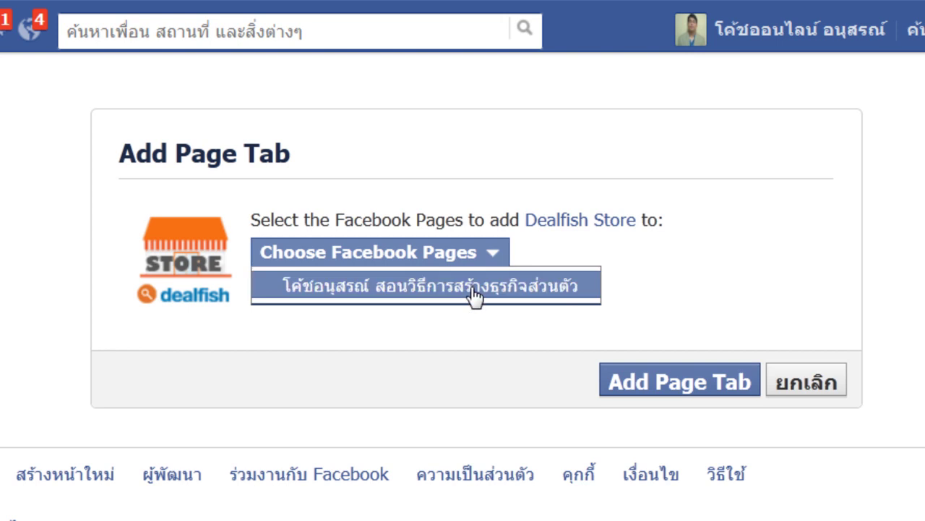
left_click(474, 293)
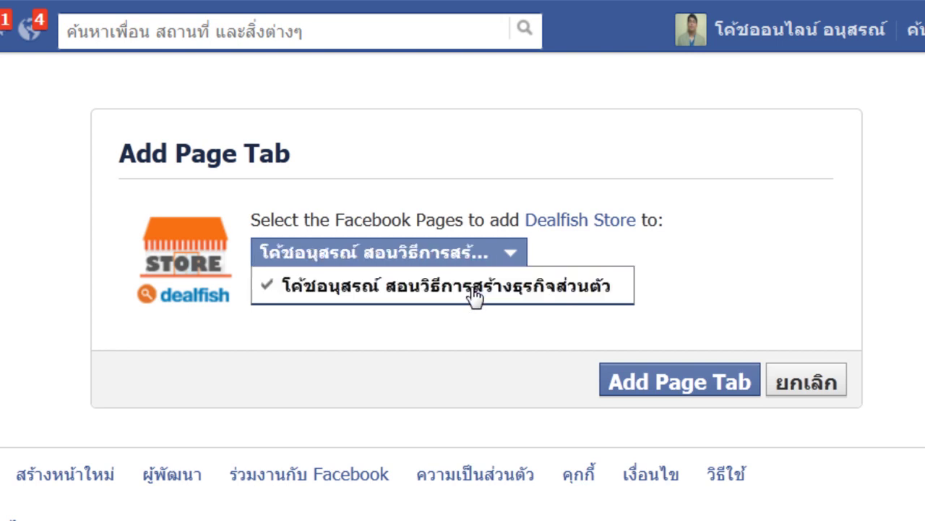
left_click(655, 396)
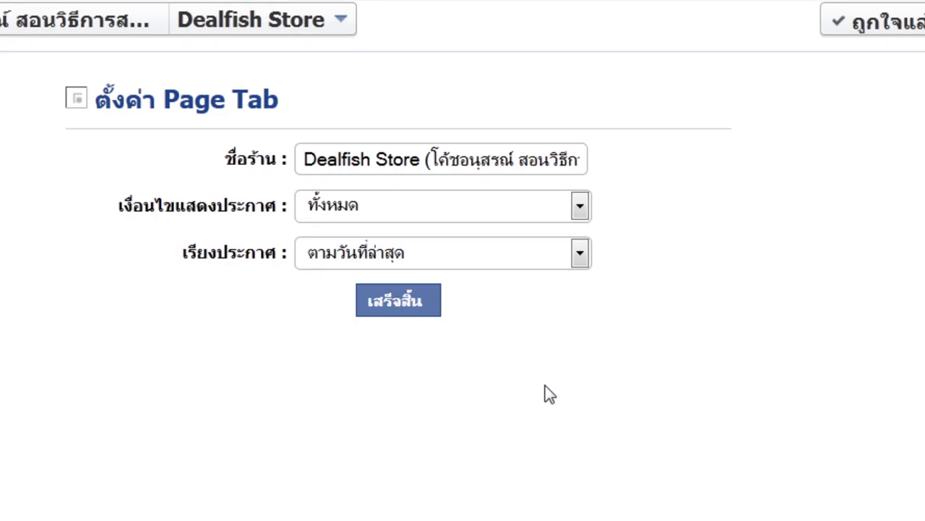
Step: Try ธุรกิจ as the store tab's listing filter, check the subcategory and sorting options, and return the filter to ทั้งหมด
scroll(399, 340, "up", 2)
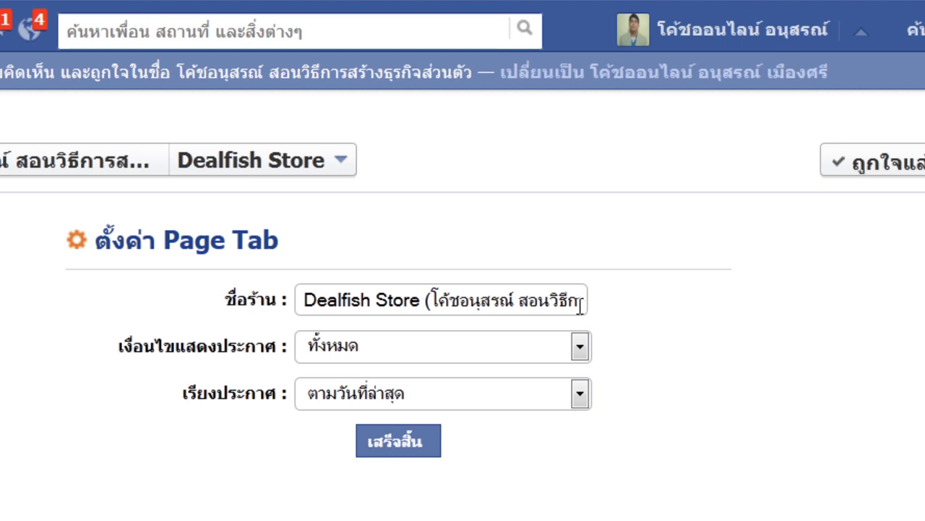
left_click(579, 348)
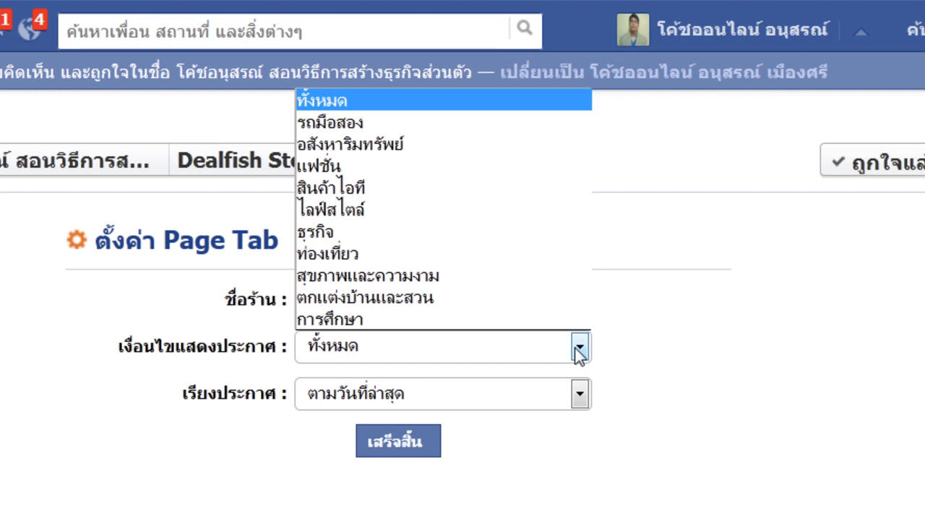
left_click(351, 232)
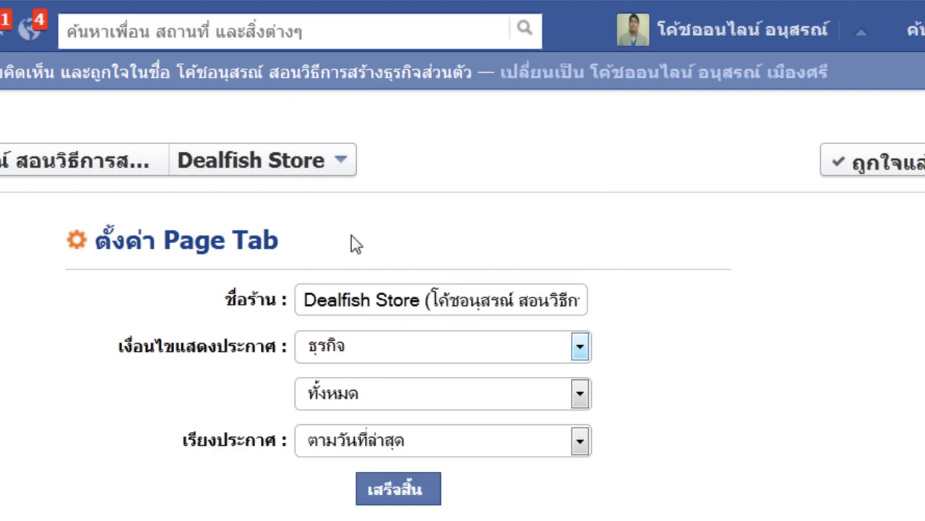
left_click(577, 395)
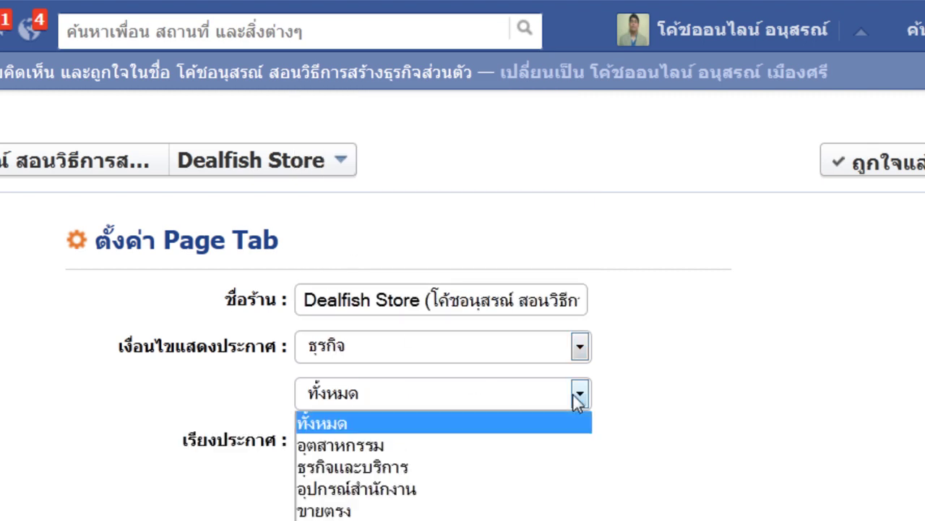
left_click(574, 394)
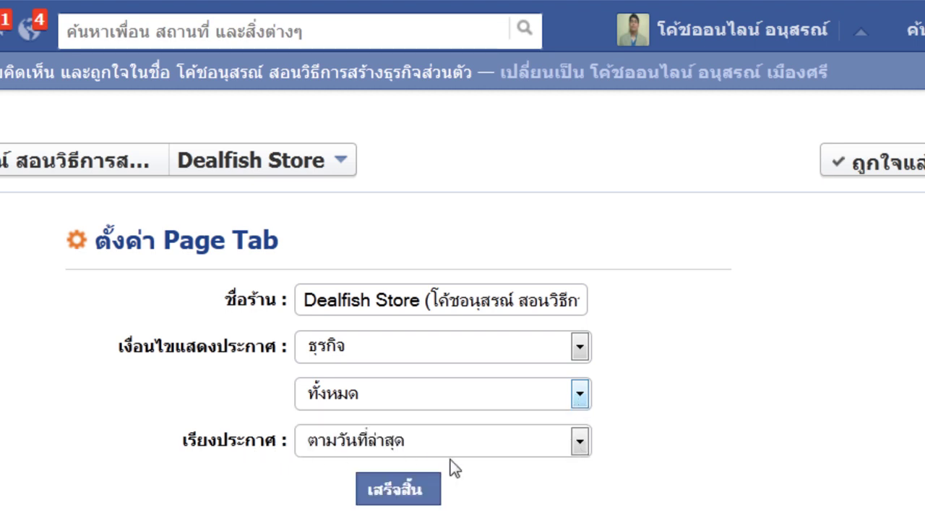
left_click(579, 451)
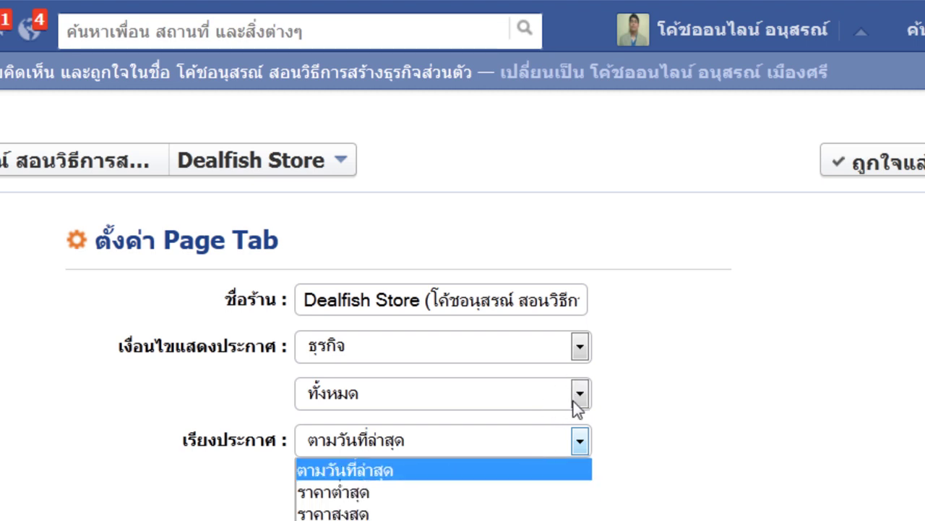
left_click(581, 349)
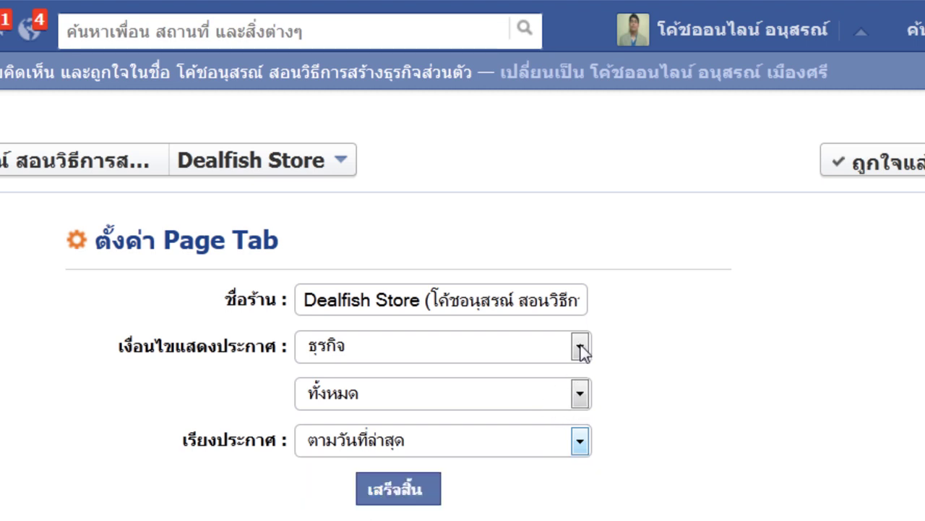
left_click(581, 350)
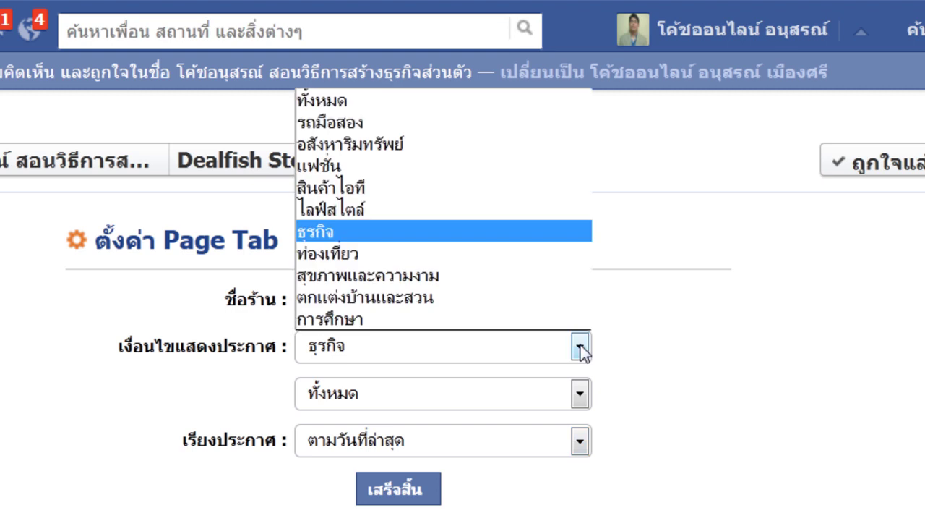
left_click(360, 101)
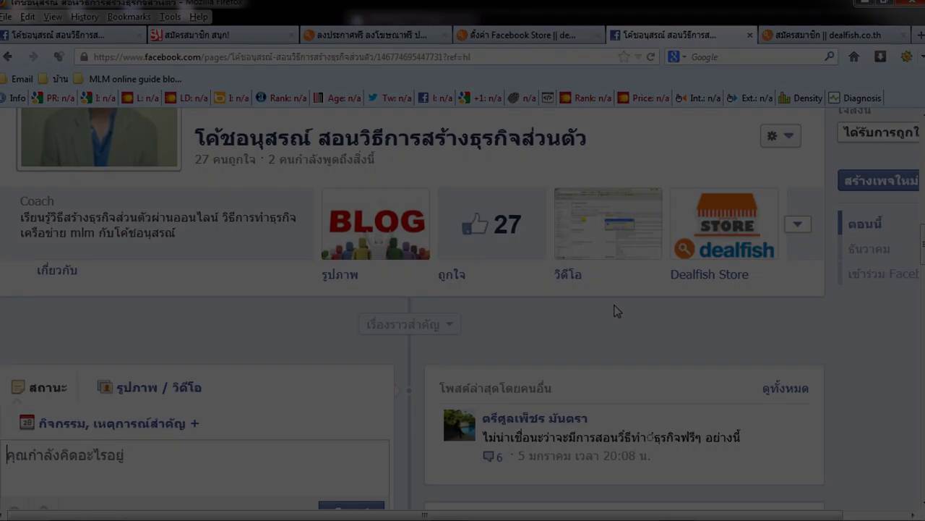
Step: Look over the Facebook page for the added store and open its Dealfish Store tab
scroll(614, 310, "down", 3)
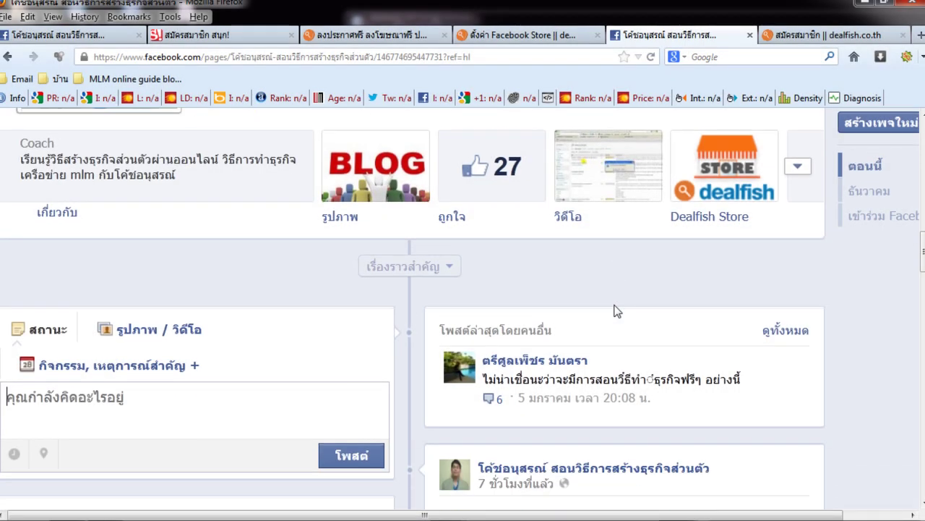
scroll(614, 311, "up", 3)
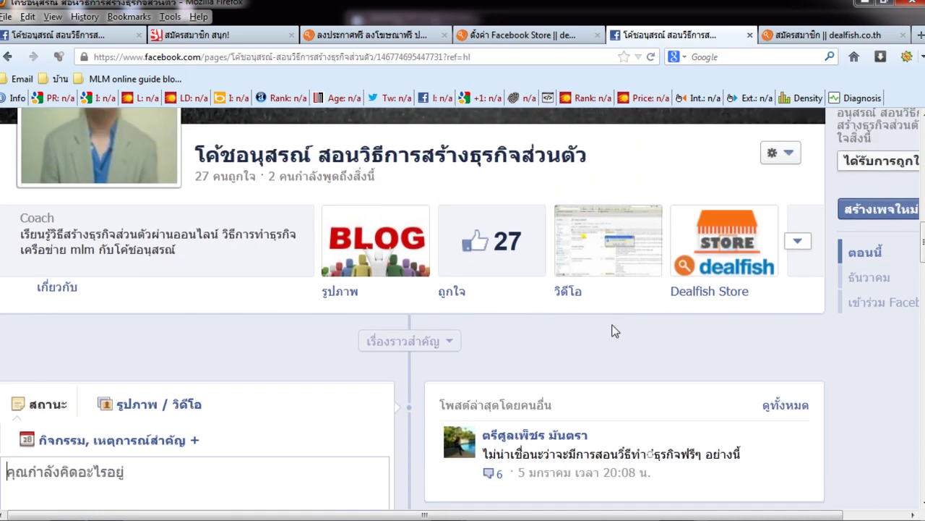
scroll(613, 330, "up", 3)
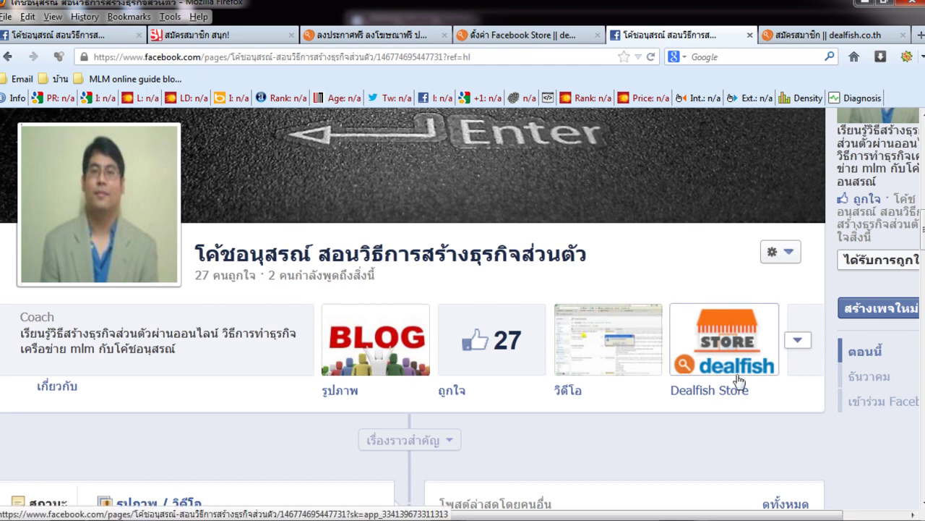
left_click(745, 347)
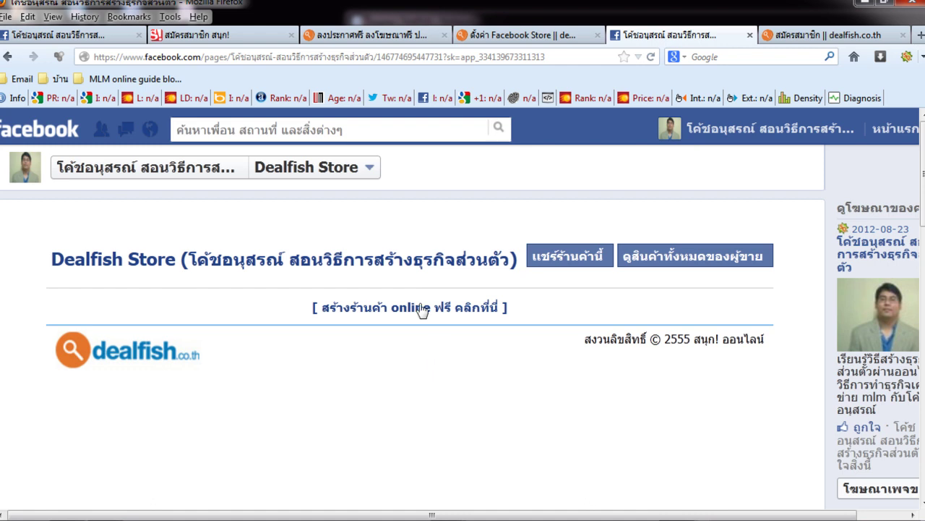
Step: Return to the dealfish ad form, publish the listing, and review the posted ad's summary
left_click(376, 36)
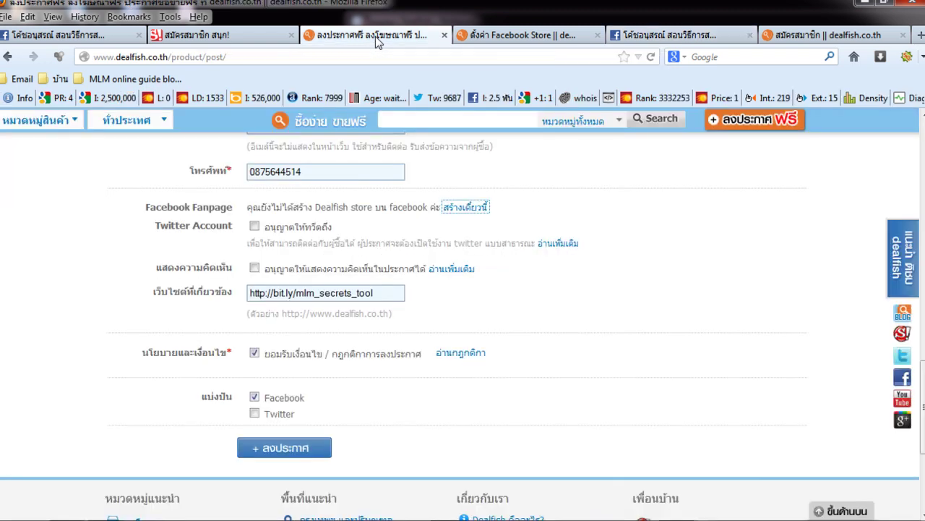
left_click(286, 448)
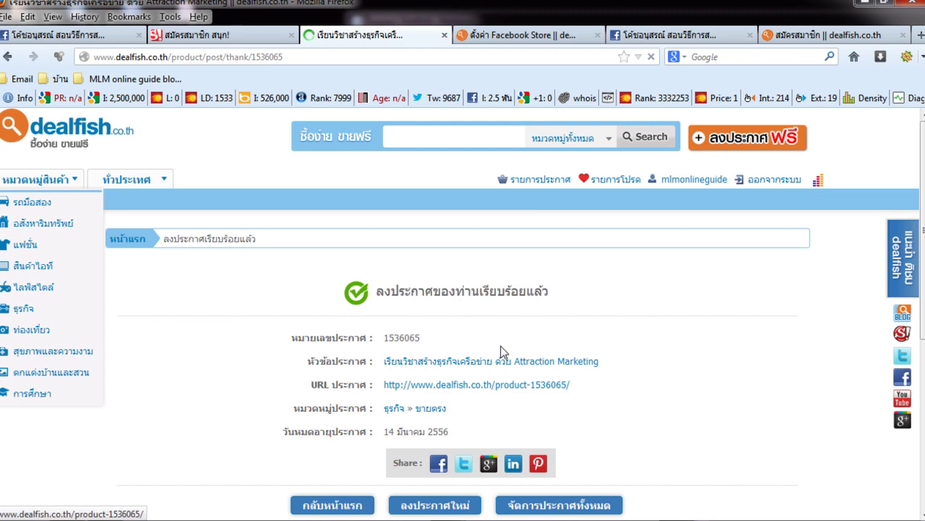
scroll(504, 351, "down", 2)
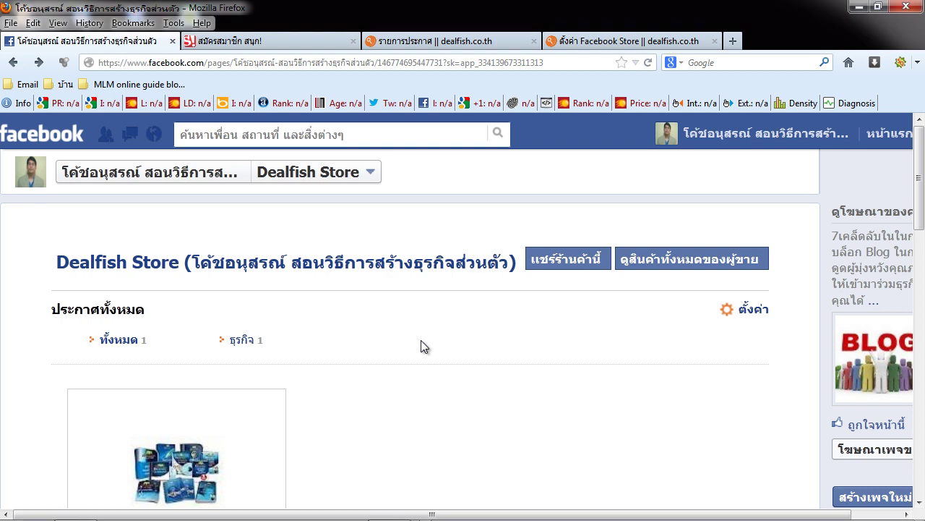
Step: Examine the Facebook page's Dealfish Store tab for its categories and the published Attraction Marketing course listing
scroll(421, 339, "down", 5)
scroll(64, 181, "up", 3)
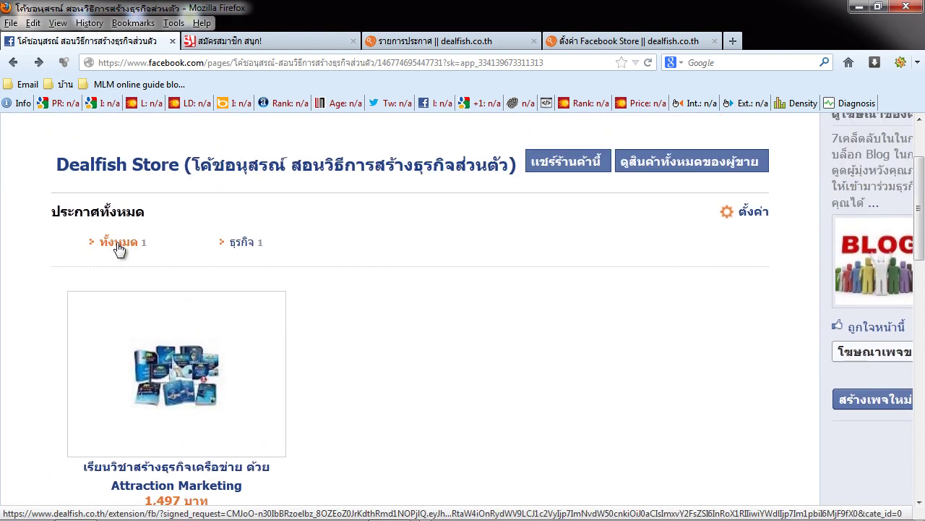
scroll(120, 250, "down", 5)
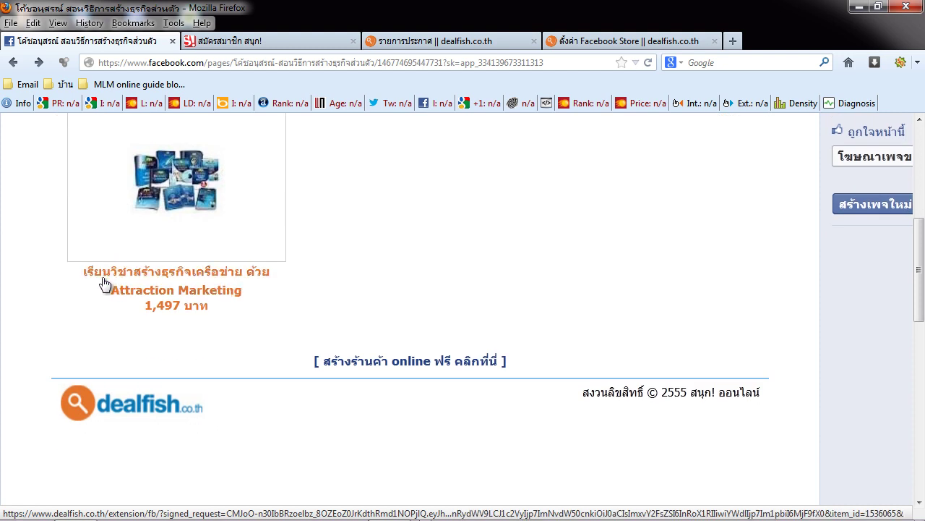